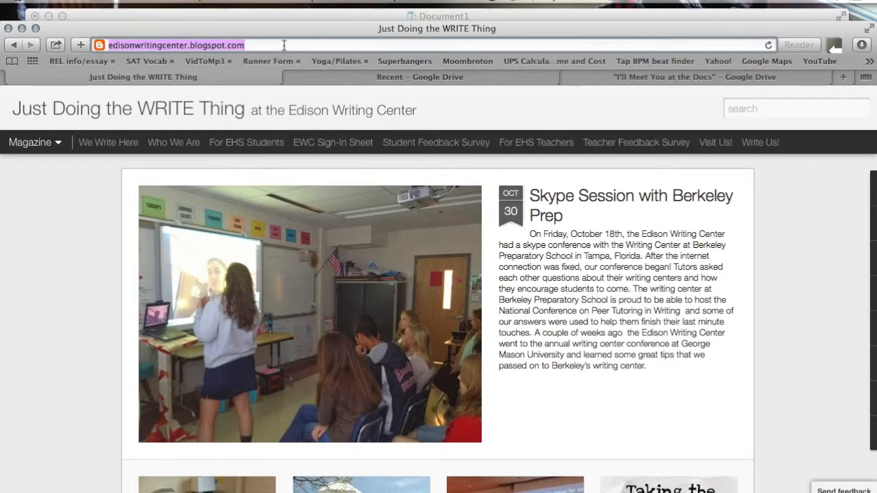
Step: Select the blog's web address and scroll down the Edison Writing Center page
drag(284, 45, 106, 41)
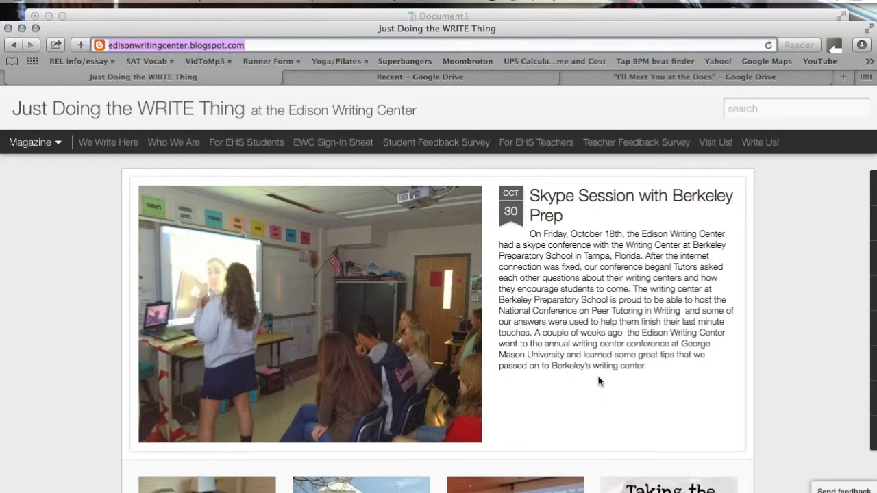
scroll(593, 380, down, 1)
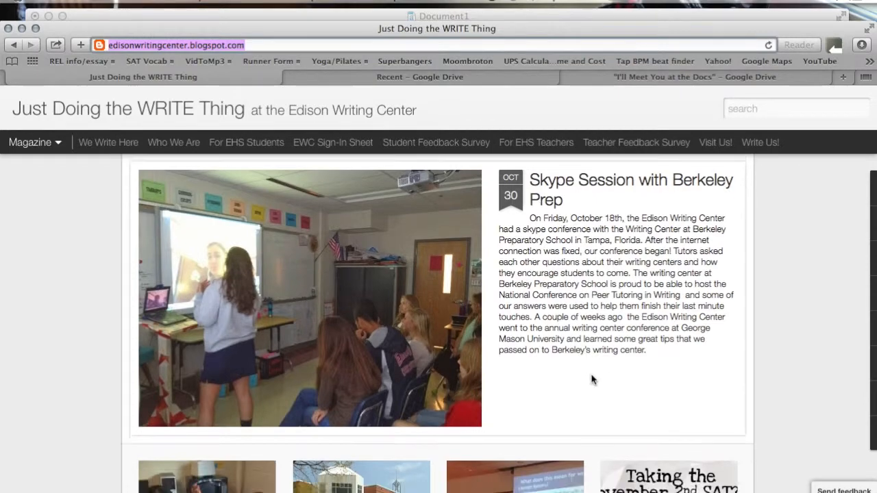
scroll(592, 380, down, 5)
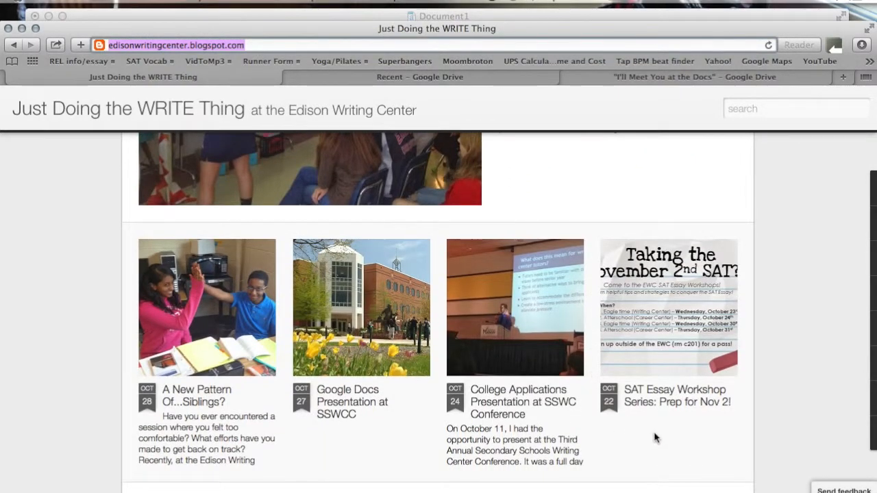
scroll(654, 437, down, 6)
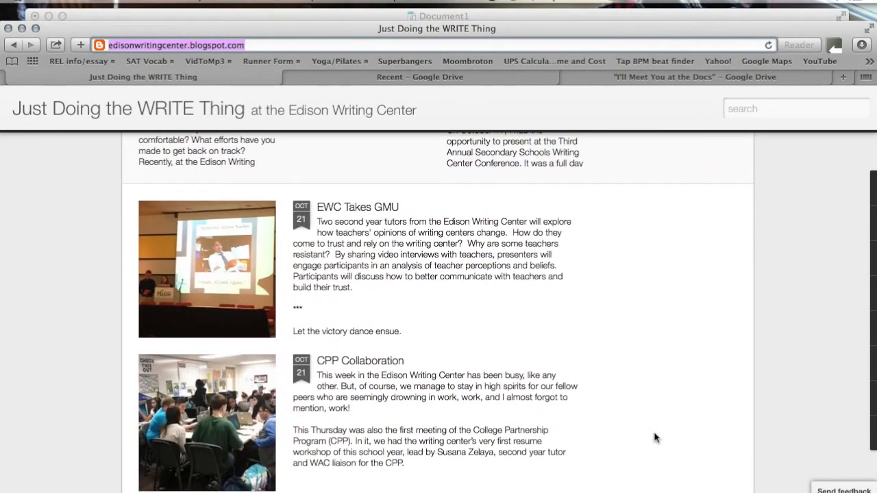
scroll(654, 437, down, 2)
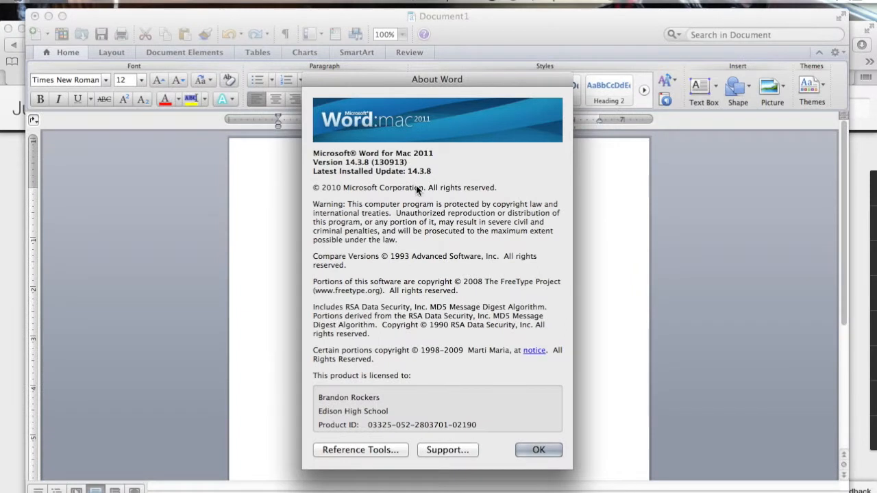
Step: Dismiss the About Word window and close Document1 without saving
drag(350, 76, 350, 59)
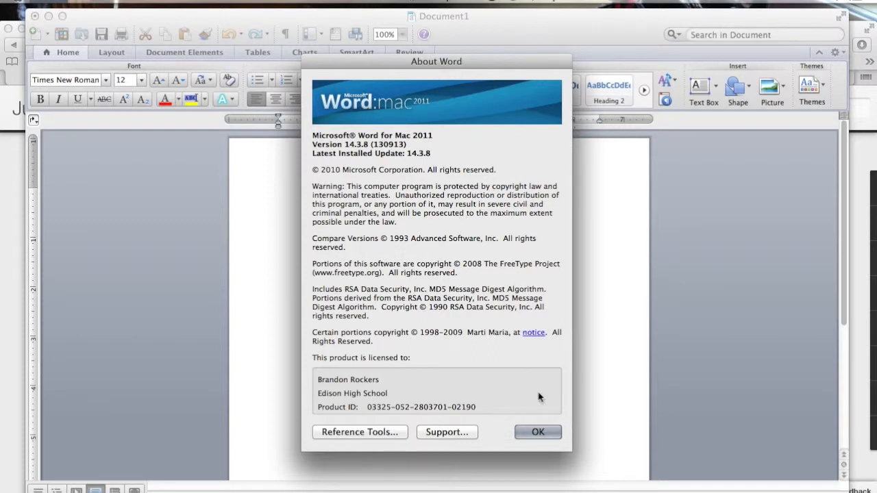
click(540, 431)
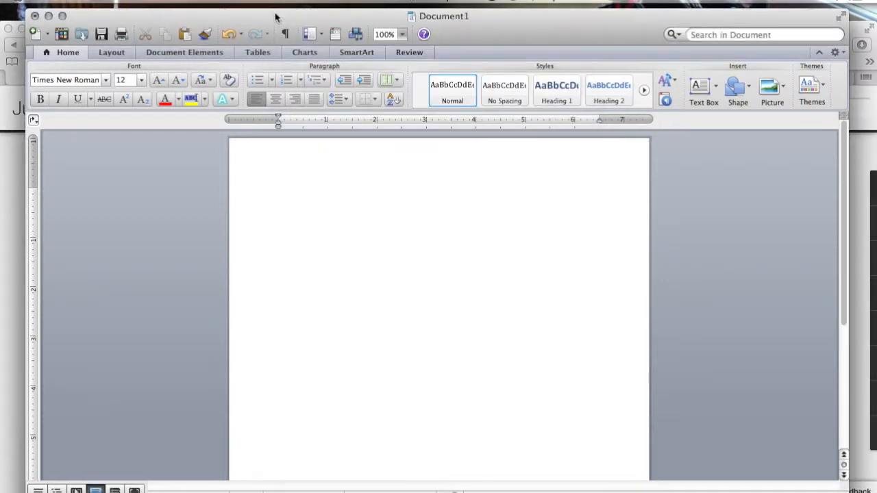
click(35, 16)
click(399, 107)
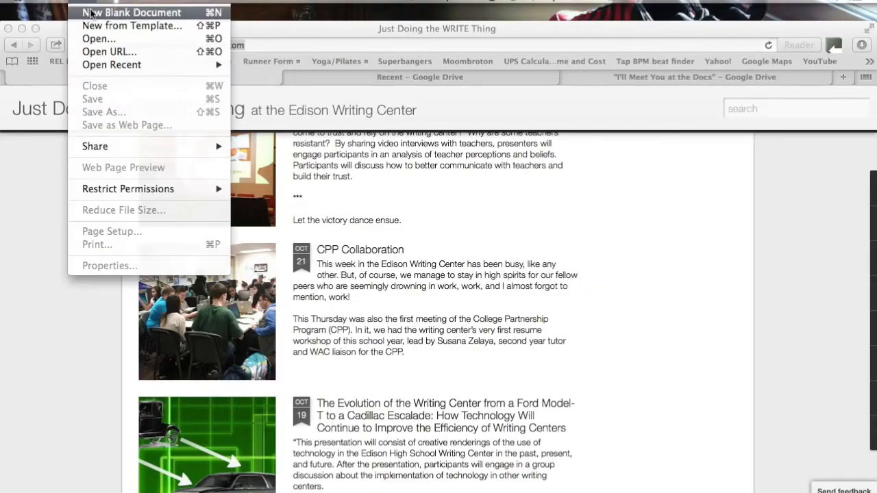
Step: Create a new blank Document2 and set its font to Times New Roman
click(41, 8)
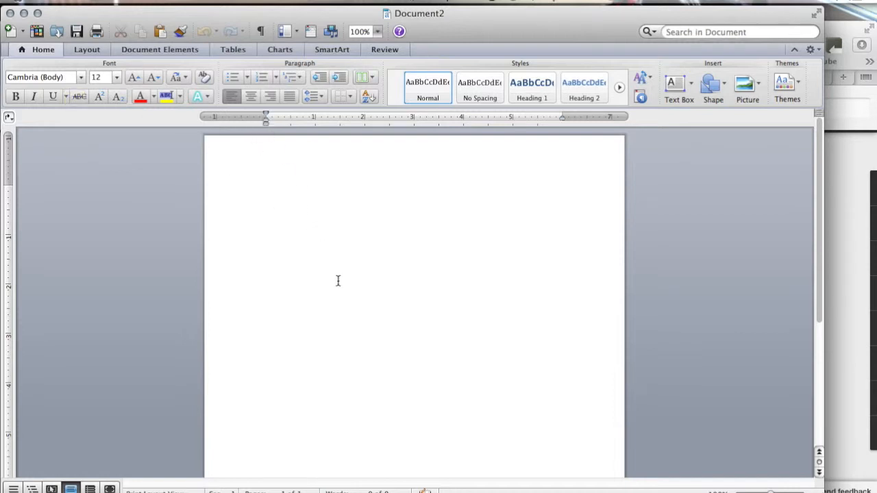
click(69, 77)
click(81, 77)
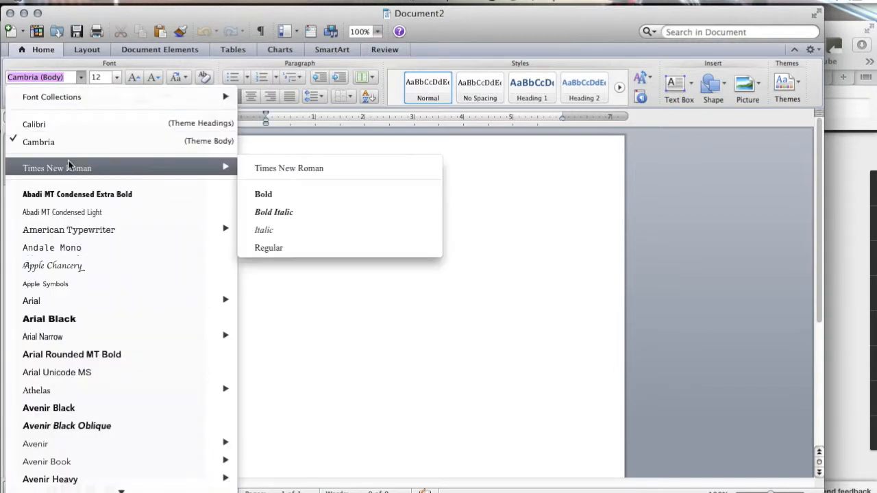
click(82, 142)
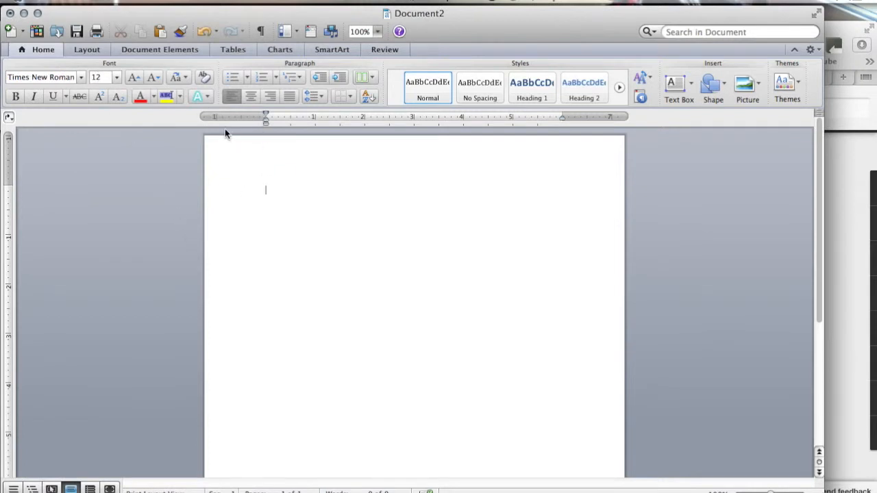
Step: Change the left and right margins from 1.25 to 1 inch
click(89, 51)
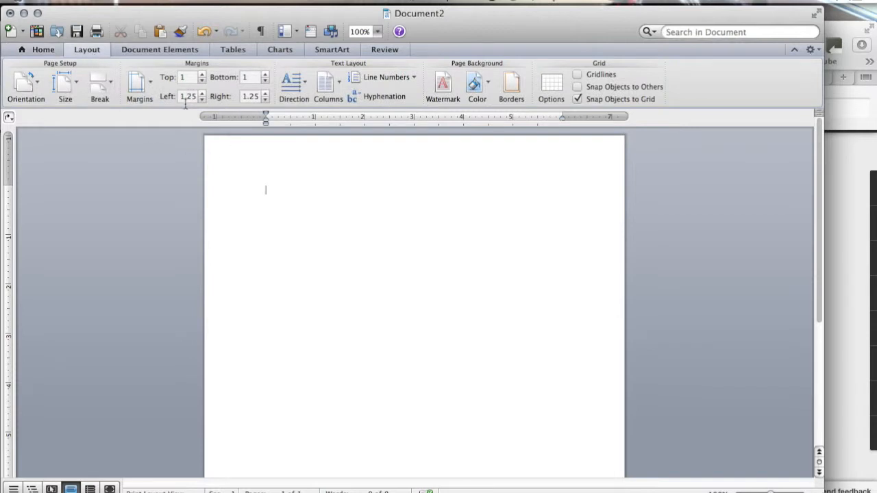
double_click(185, 96)
text(1.0)
key(Return)
double_click(250, 96)
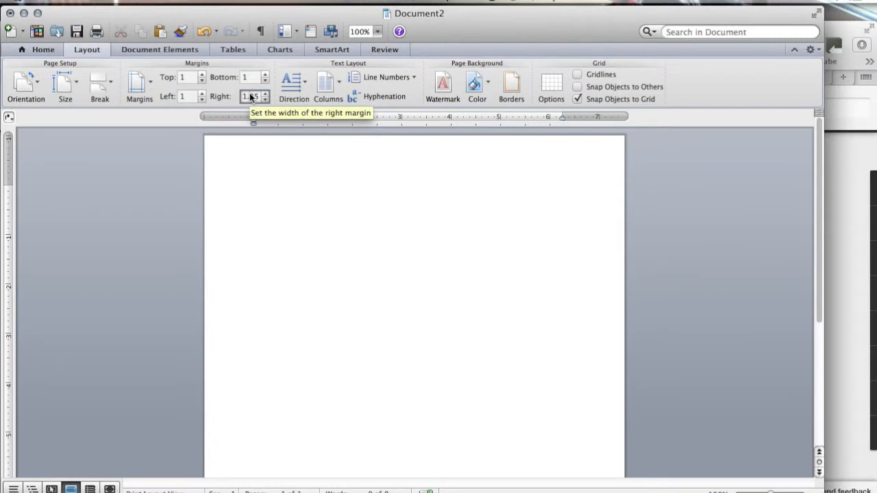
drag(251, 96, 258, 96)
text(00)
key(Return)
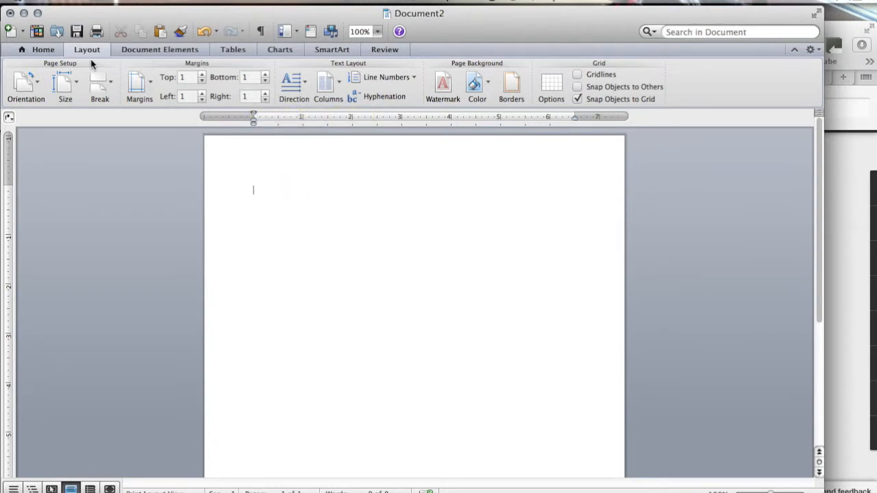
click(41, 49)
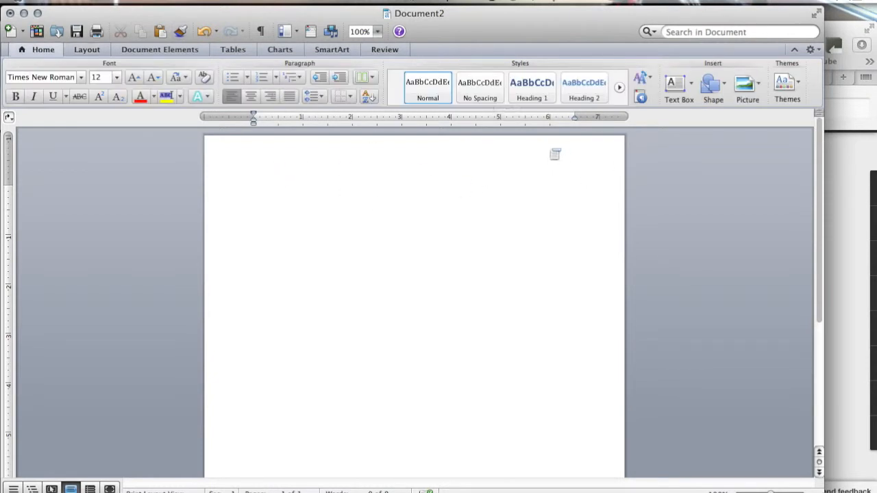
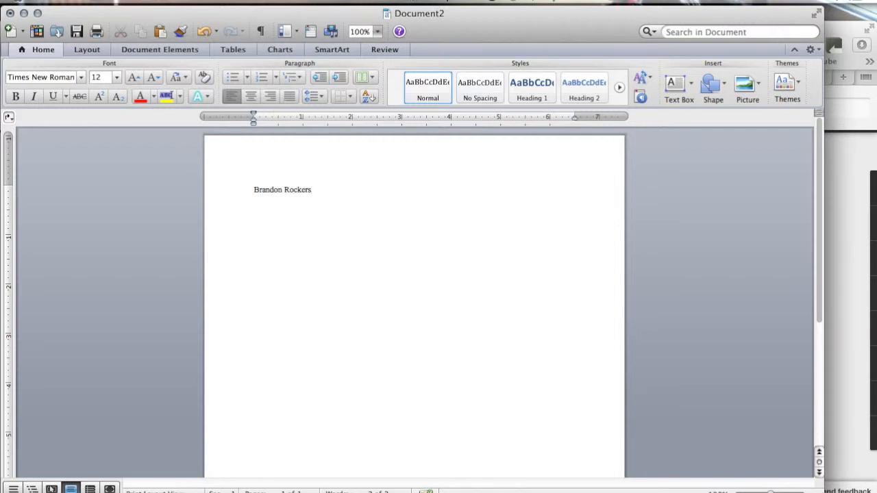
Step: Type the student's full name as the first line and add right-aligned page numbers in the header
click(180, 1)
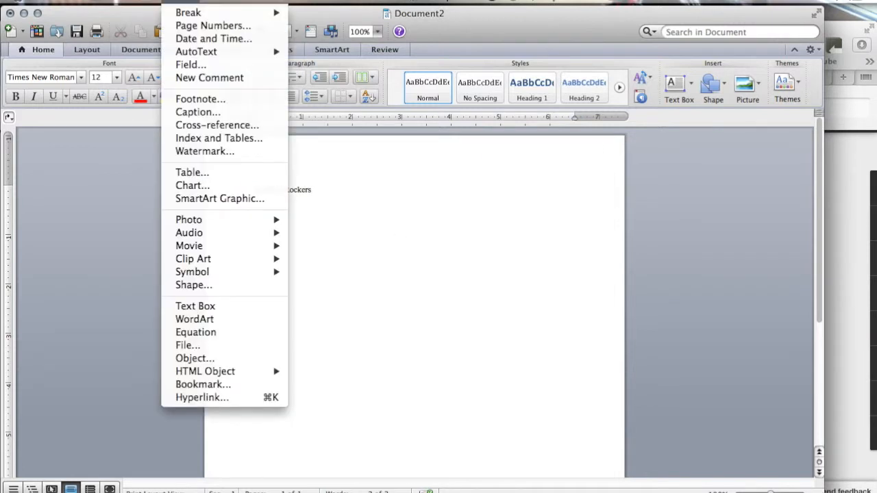
click(192, 26)
click(399, 242)
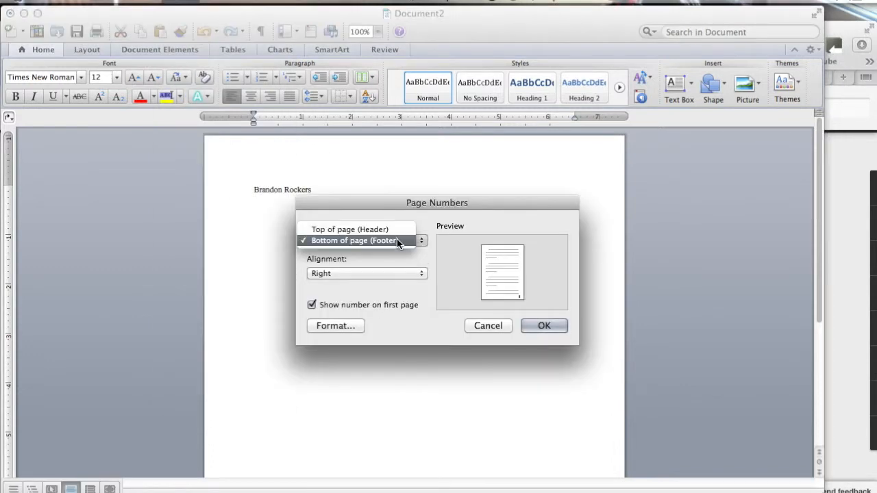
click(396, 230)
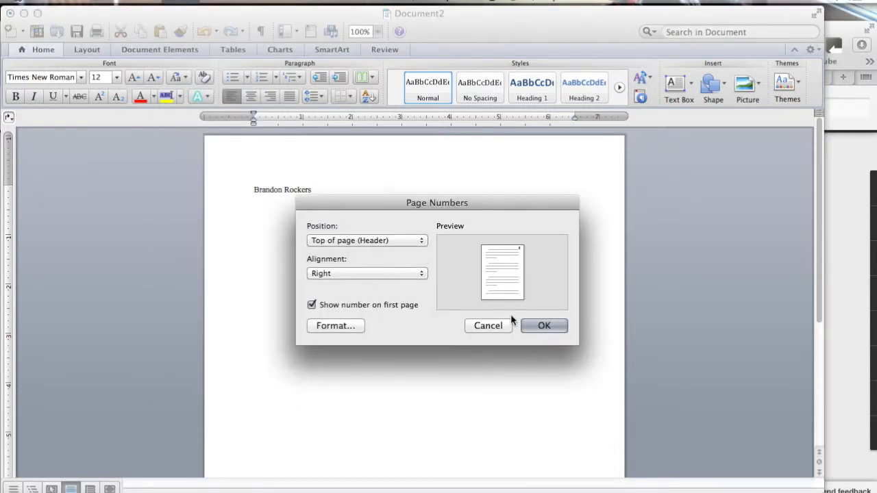
click(534, 325)
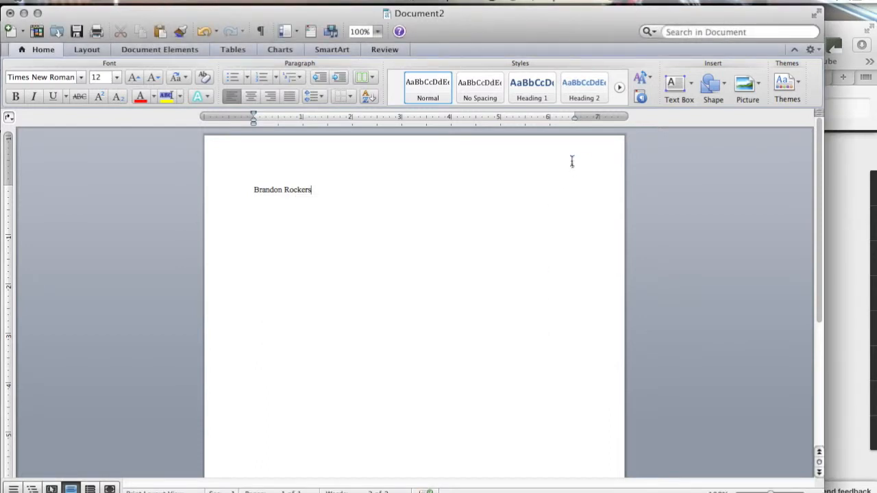
double_click(572, 161)
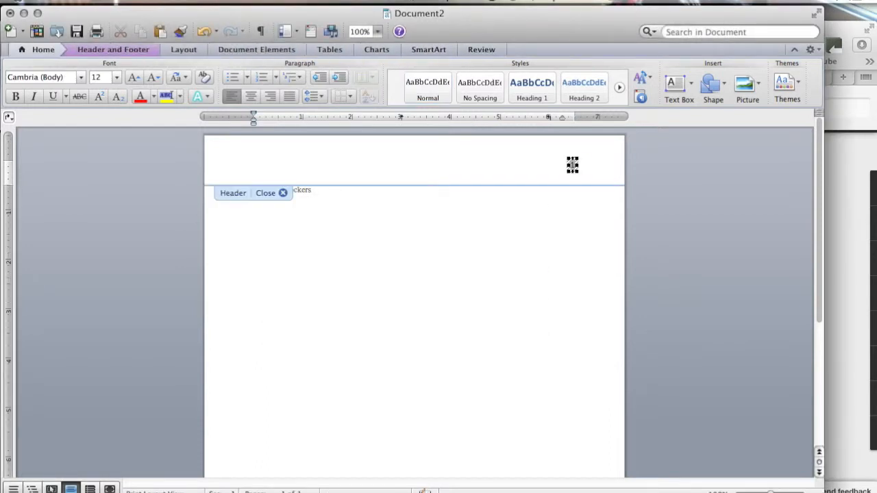
Step: Type the writer's surname before the page number in the header and select the header text
click(572, 164)
text(Rockers 1)
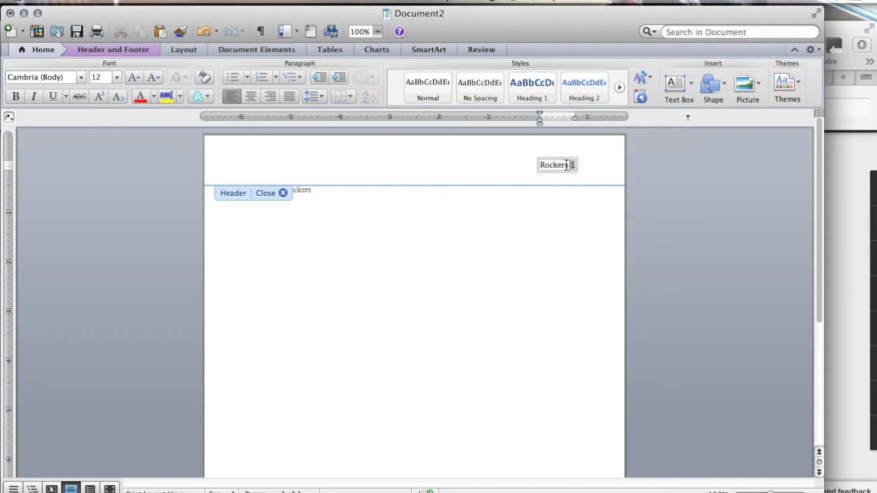
click(543, 165)
drag(541, 167, 583, 165)
Step: Set the header text to Times New Roman and close the header
click(68, 79)
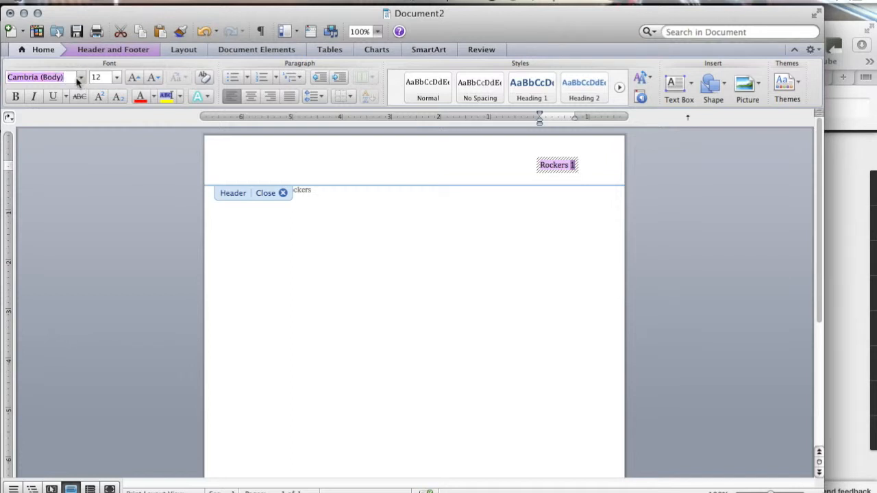
click(81, 78)
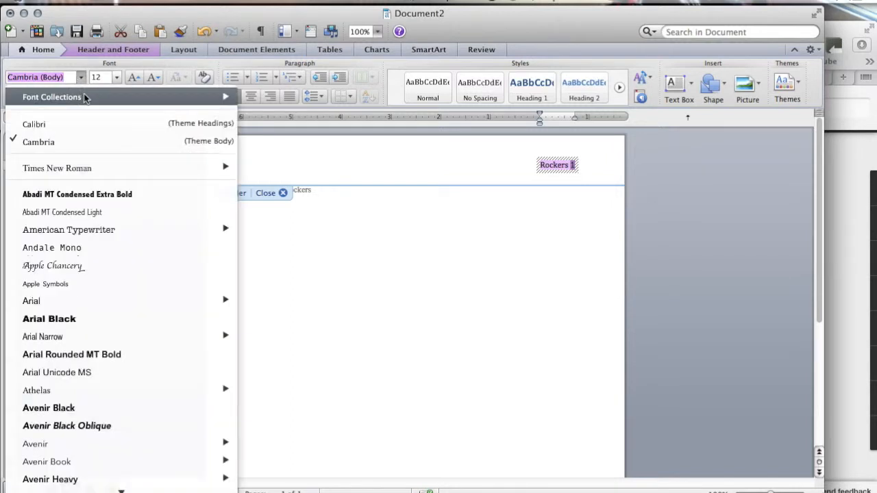
click(82, 167)
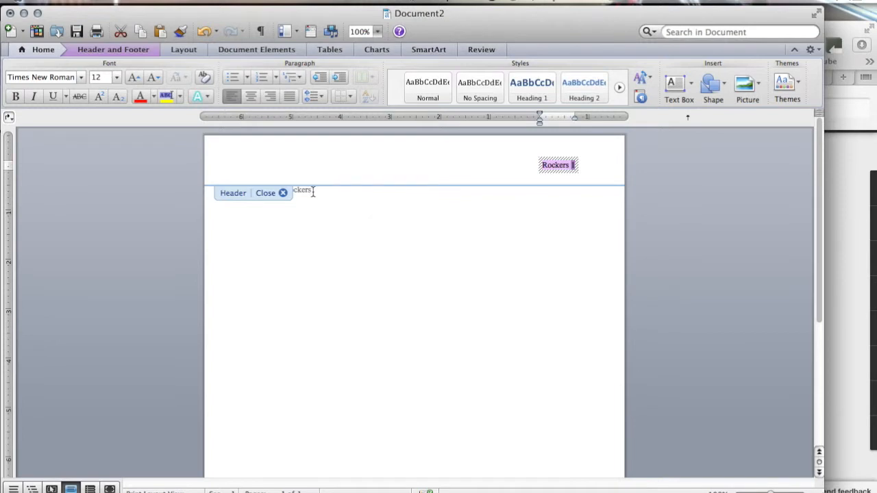
click(283, 193)
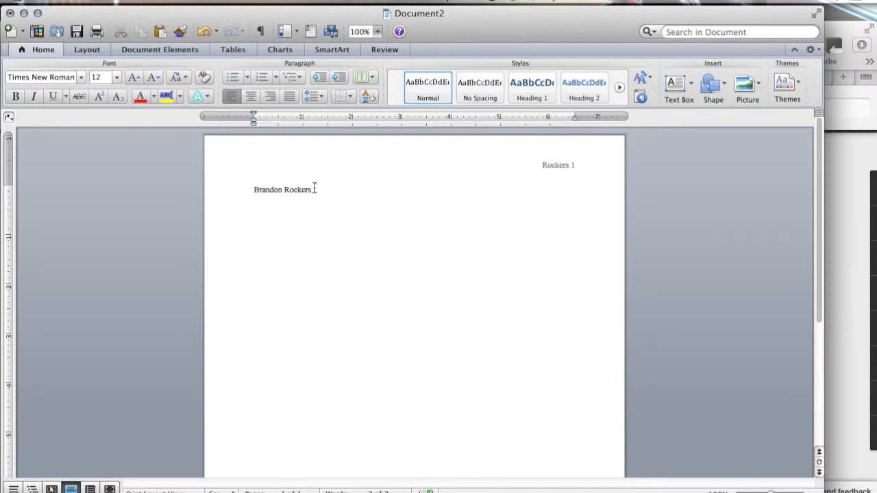
Step: Add the teacher's name, Advanced Composition and October 30 lines below the student's name
key(Return)
text(Ms. Jensen)
key(Return)
text(Advanced Composition 2)
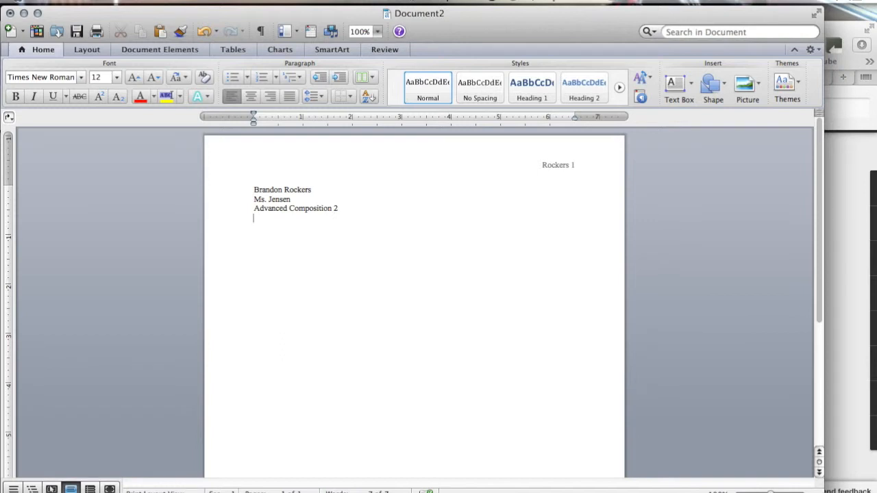
text(October 30.)
Step: Start a centred title line reading PAPER
key(Return)
click(250, 96)
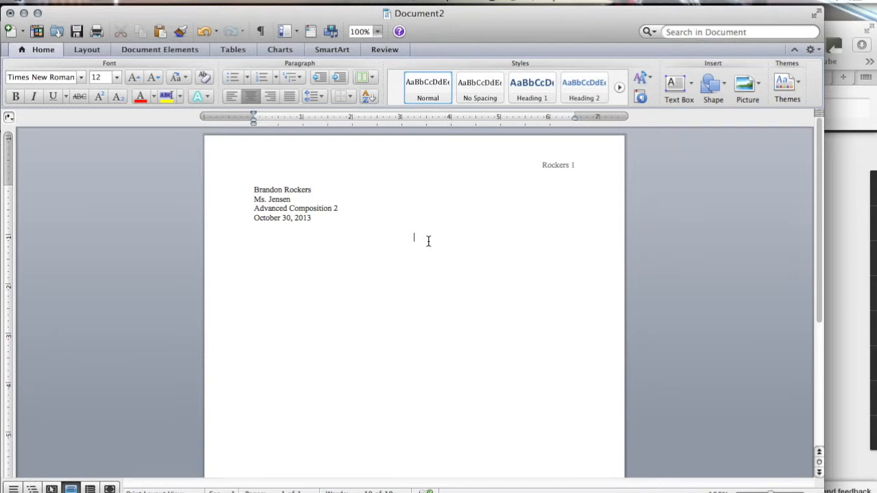
text(Title)
text(aper)
key(BackSpace)
key(BackSpace)
key(BackSpace)
key(BackSpace)
key(BackSpace)
key(BackSpace)
key(BackSpace)
key(BackSpace)
key(BackSpace)
key(BackSpace)
text(PAPER)
Step: Replace the PAPER title with plain, unformatted text 'MLA Format'
drag(428, 236, 402, 236)
key(super+u)
key(super+i)
key(super+b)
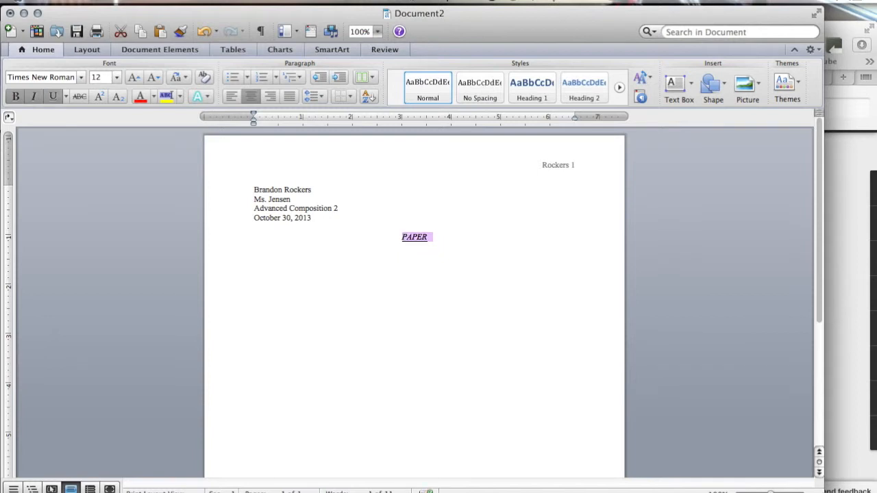
key(super+u)
key(super+i)
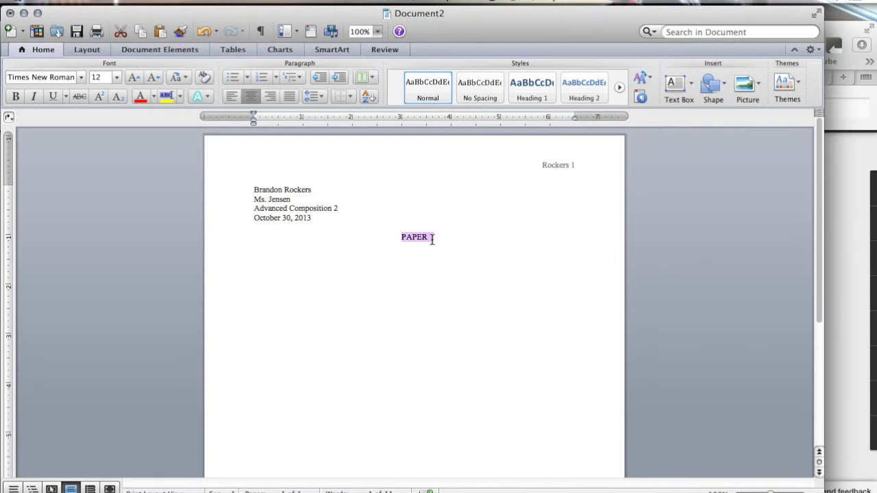
key(BackSpace)
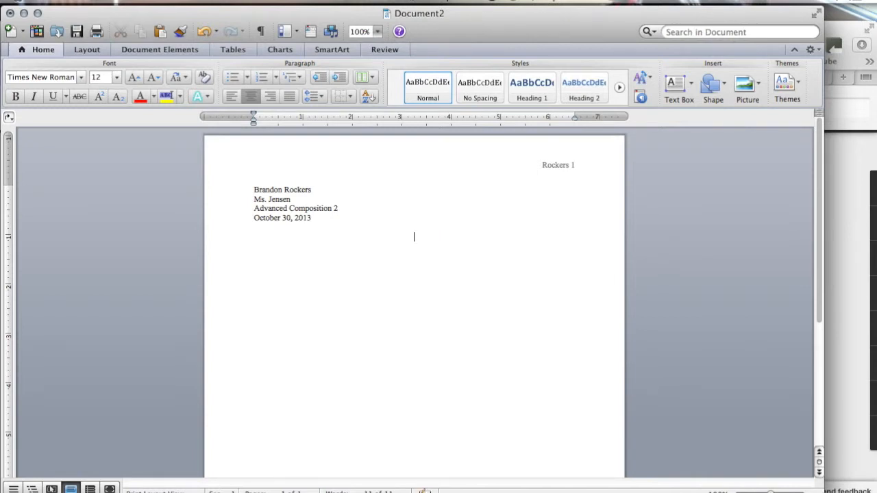
text(MLA Format)
Step: Add a left-aligned, tab-indented body line 'Body of the essay' and select title and body
key(Return)
click(232, 98)
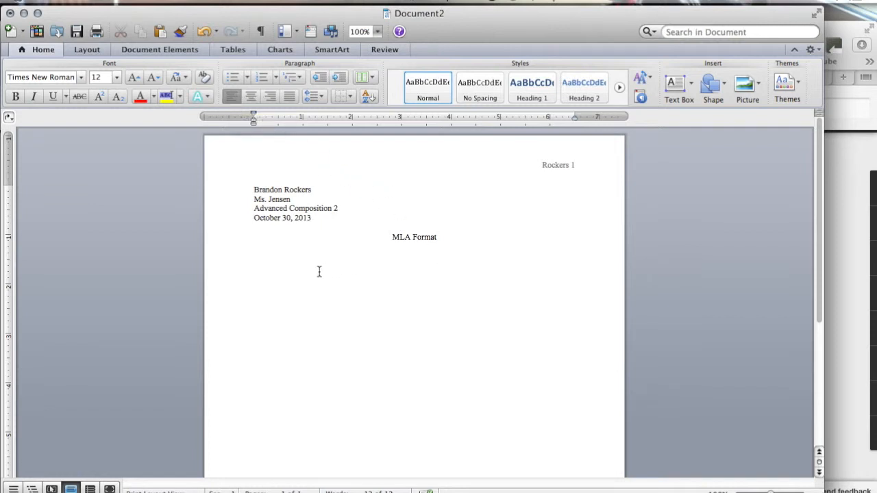
key(Tab)
text(Body of the essay)
drag(364, 254, 386, 237)
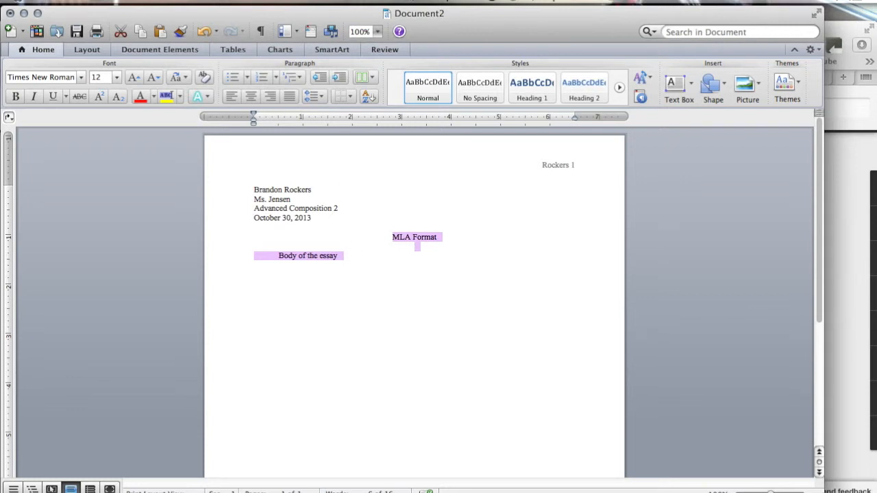
Step: Set the title and body to Double line spacing with no extra space between same-style paragraphs
click(218, 1)
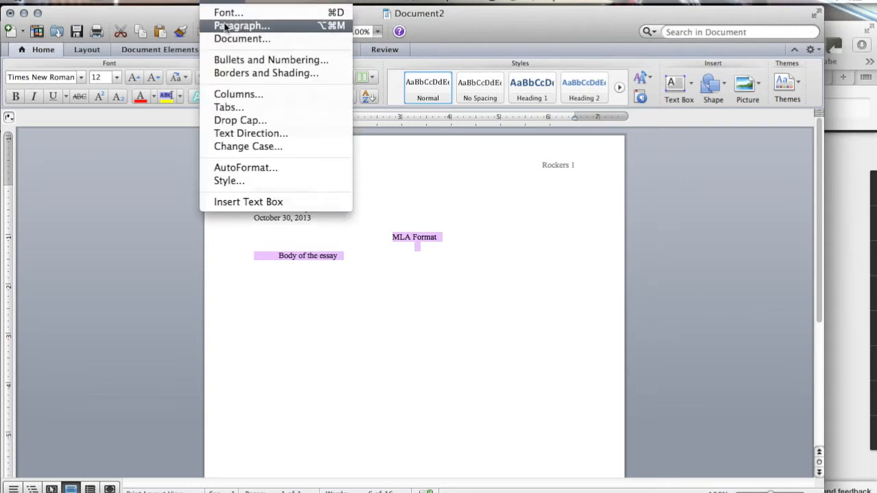
click(226, 26)
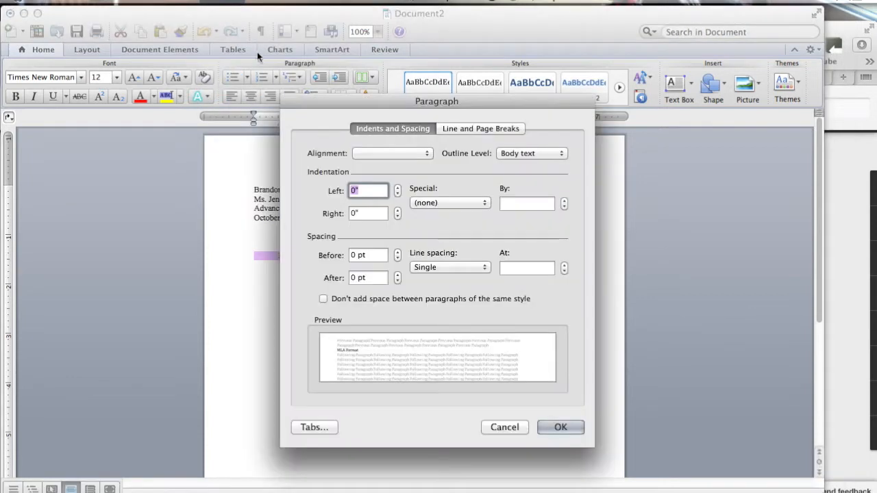
click(437, 267)
click(439, 289)
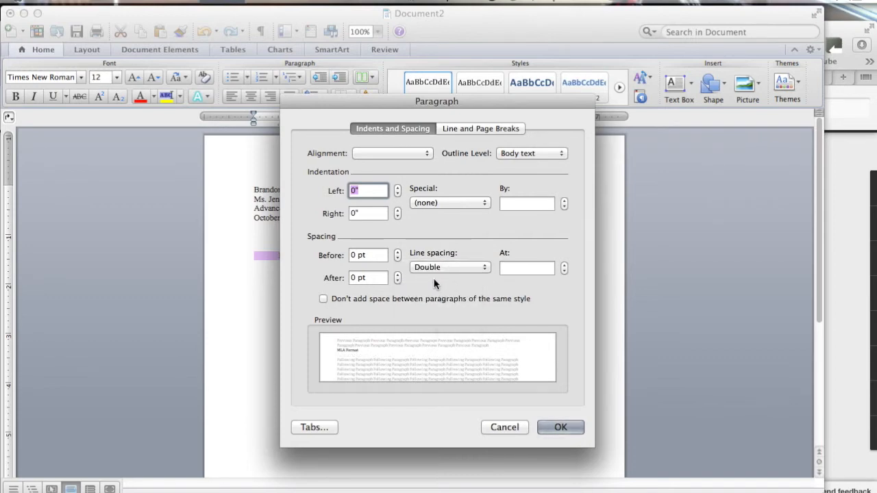
click(322, 299)
click(561, 427)
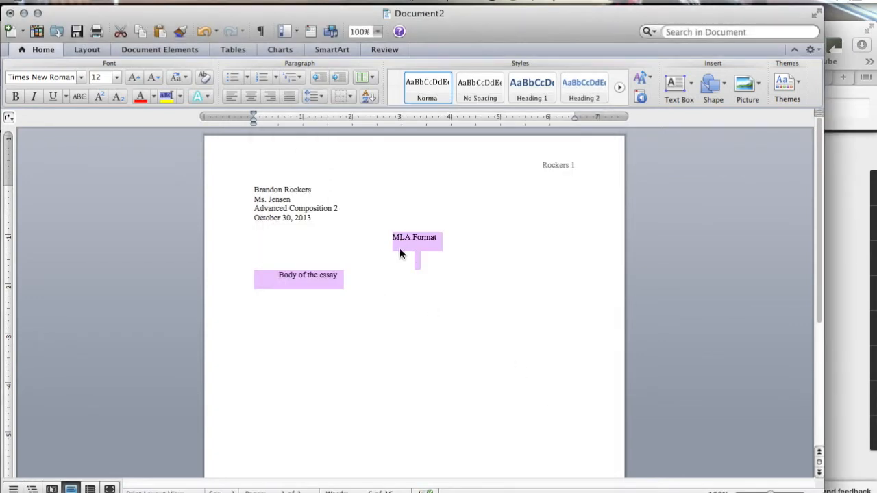
Step: End the body sentence with a period and filler text, then start a new paragraph
click(351, 285)
text(.)
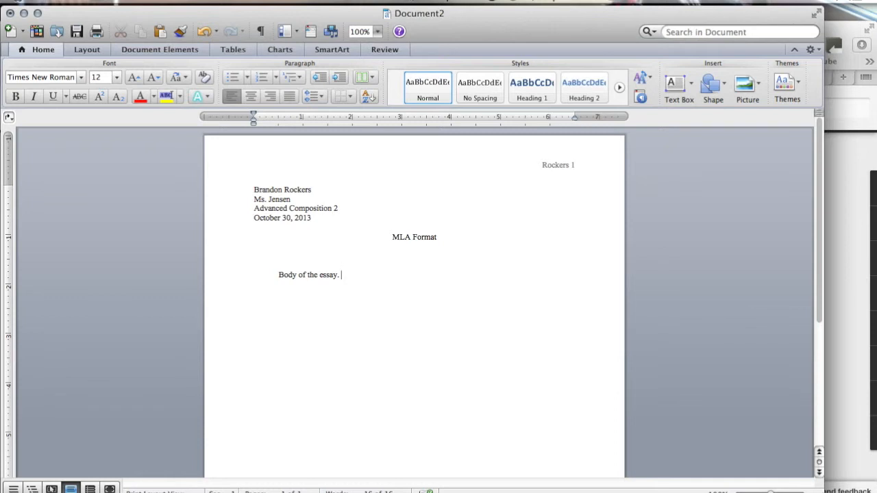
text( jkfldsa;sldjfeiosa;sd)
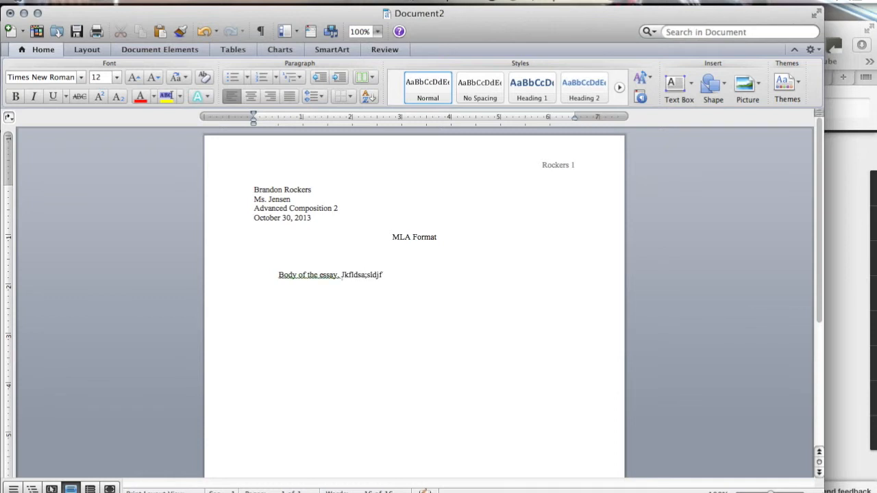
text(kfjeioase;fe)
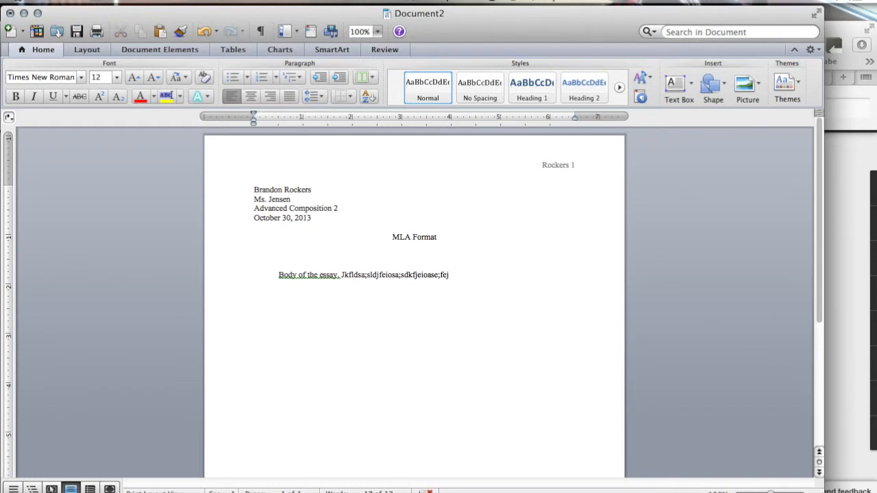
text(j)
key(Return)
Step: Verify the 1-inch margins on the Layout tab and put the caret at the body's start
click(103, 50)
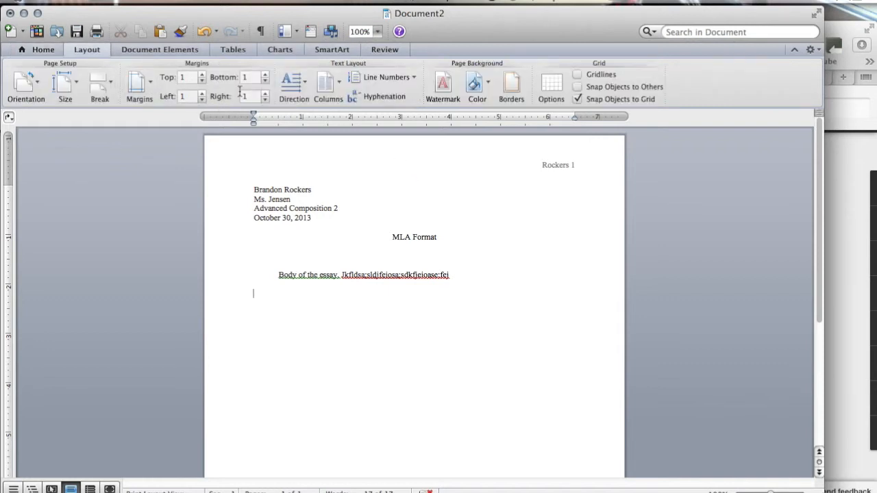
click(31, 50)
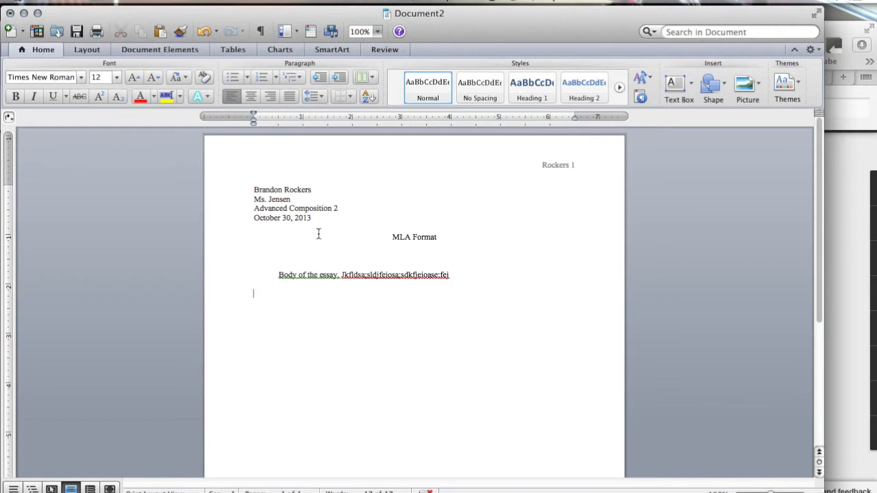
click(284, 275)
Step: Remove the blank line between the MLA Format title and the body
click(450, 275)
click(426, 256)
key(BackSpace)
Step: Reconfirm Double spacing for the title and body in the Paragraph dialog
drag(470, 256, 405, 231)
click(178, 0)
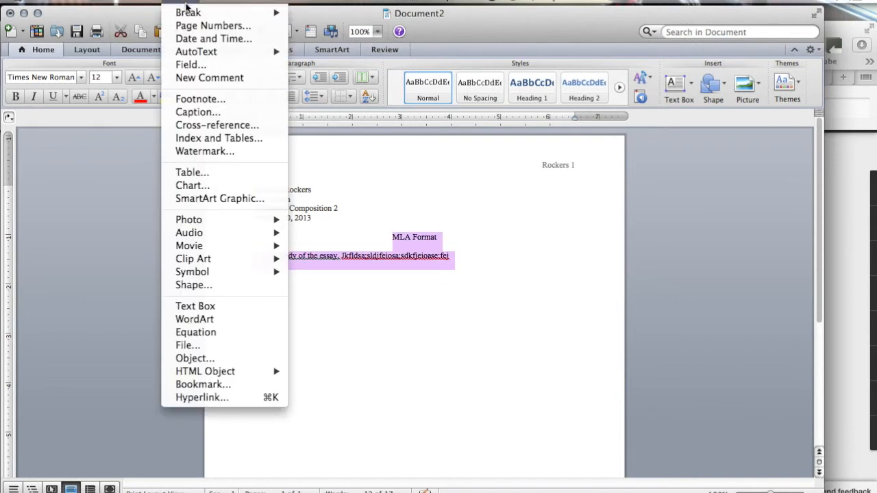
mouse_move(215, 1)
click(226, 26)
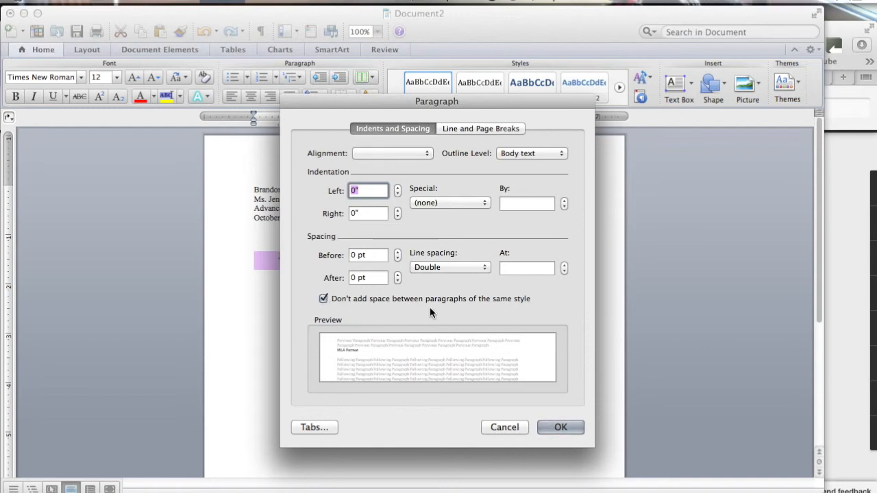
click(559, 425)
click(316, 221)
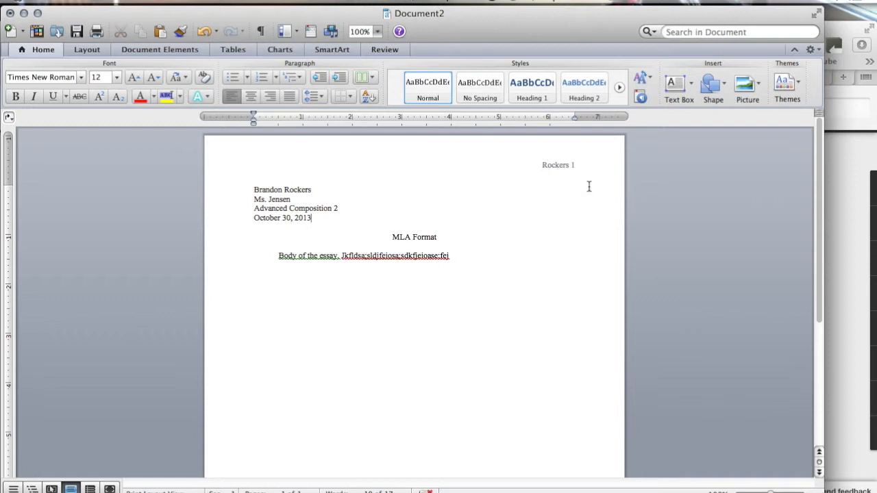
click(438, 237)
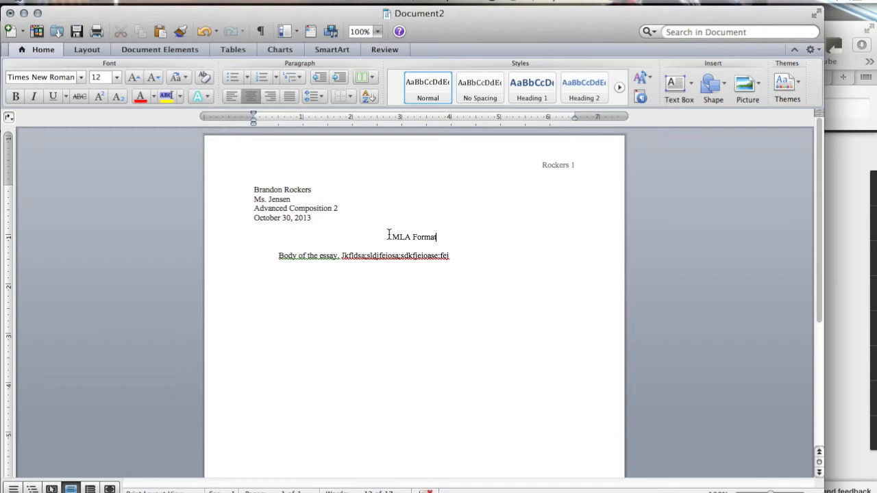
click(388, 235)
click(251, 256)
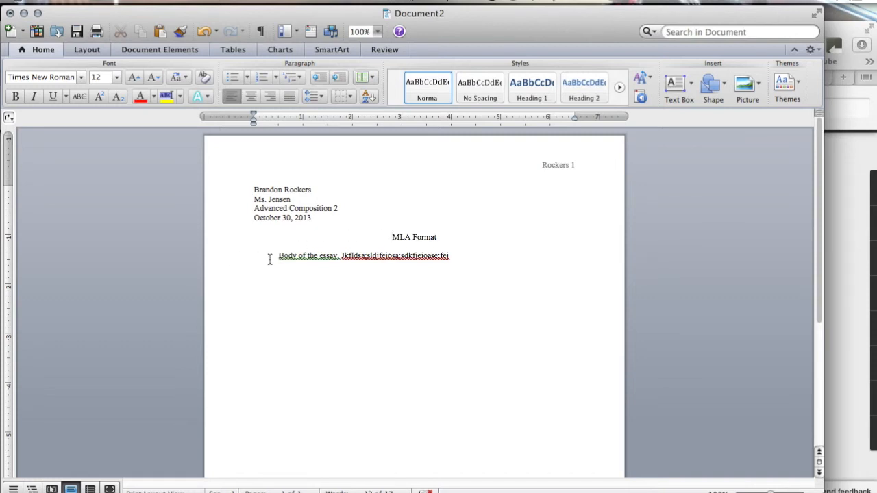